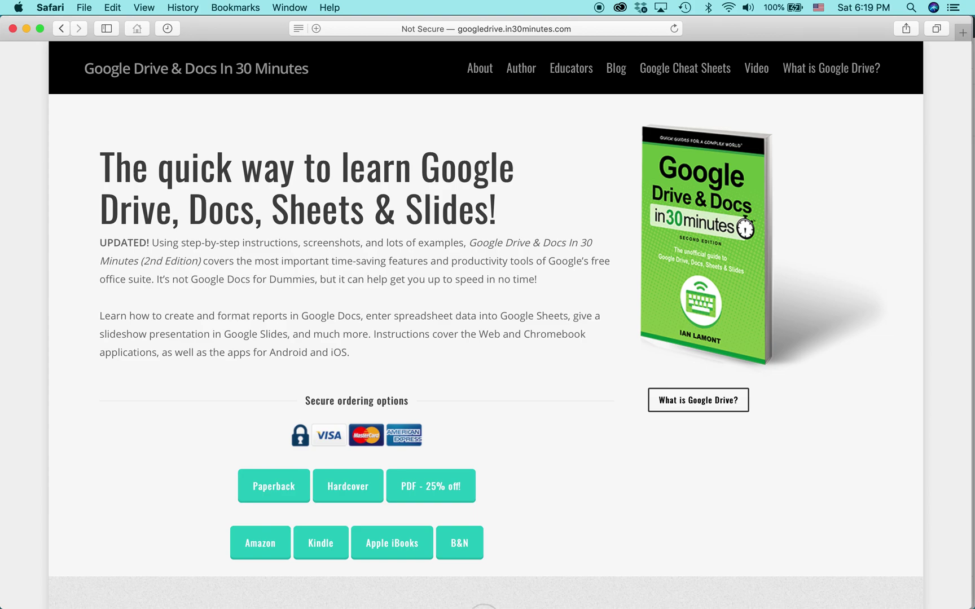
# - Switch from Safari to Chrome where the i30 Media license is open in Google Docs
pyautogui.press('super+Tab')
pyautogui.press('super+Tab')
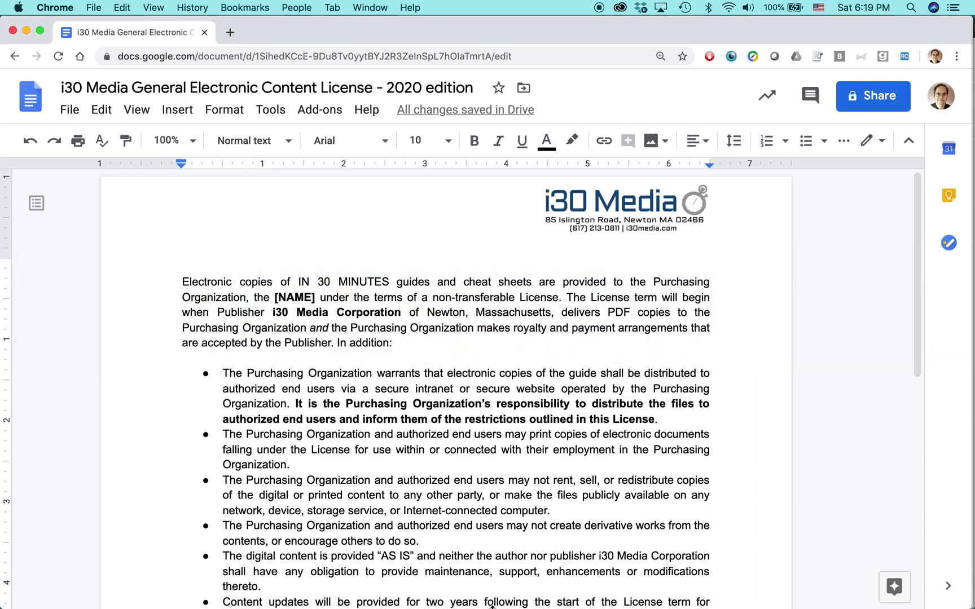
# - Review the license text down to the contact email, then bring up the File menu
pyautogui.click(486, 418)
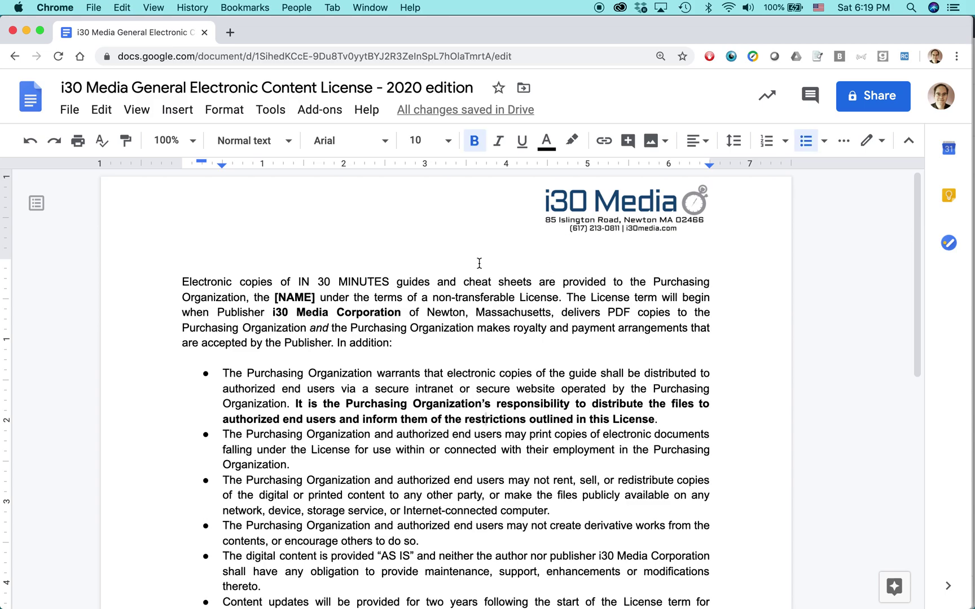
pyautogui.scroll(-5, 450, 268)
pyautogui.scroll(-2, 450, 269)
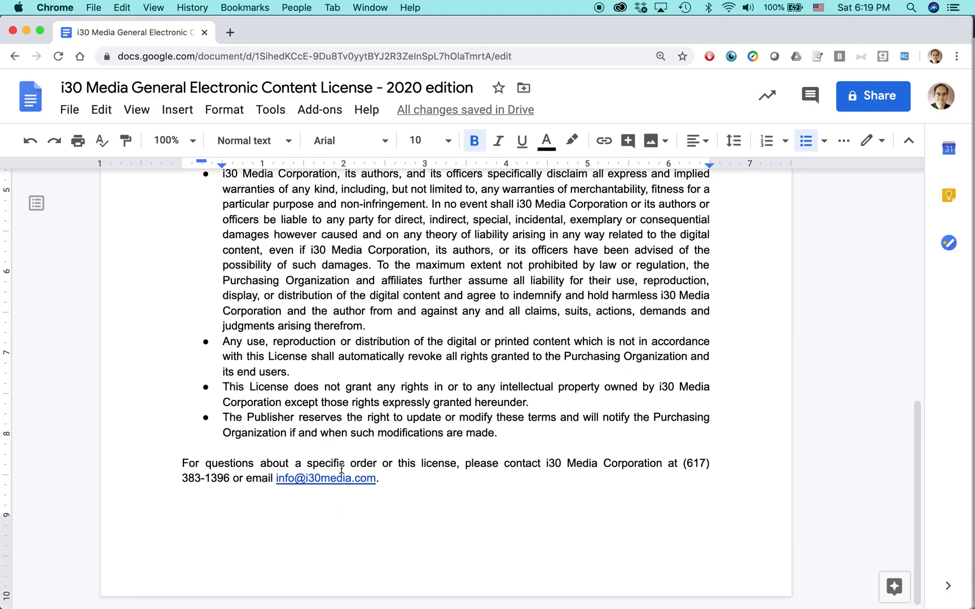
pyautogui.scroll(2, 381, 420)
pyautogui.scroll(5, 426, 366)
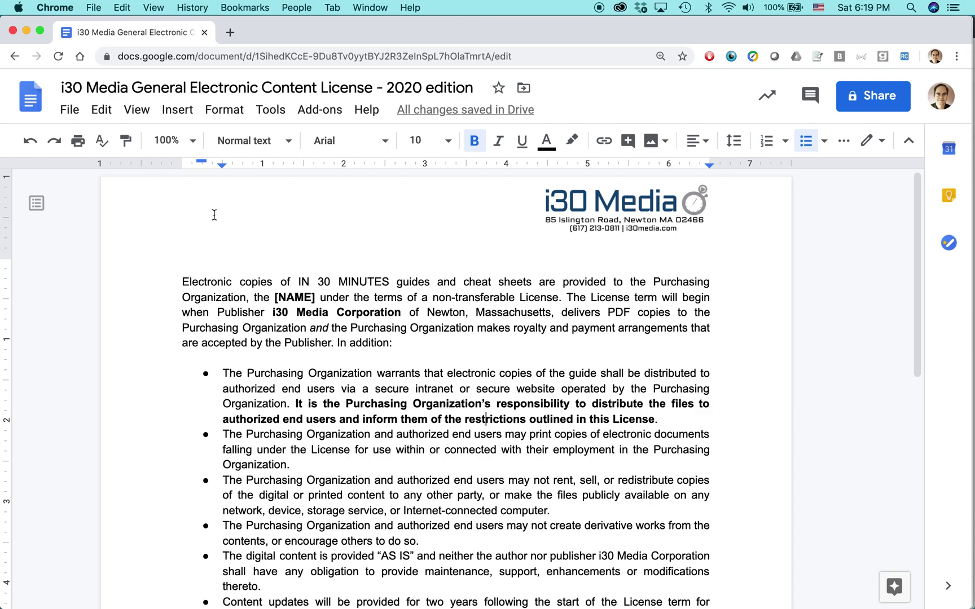
pyautogui.click(69, 109)
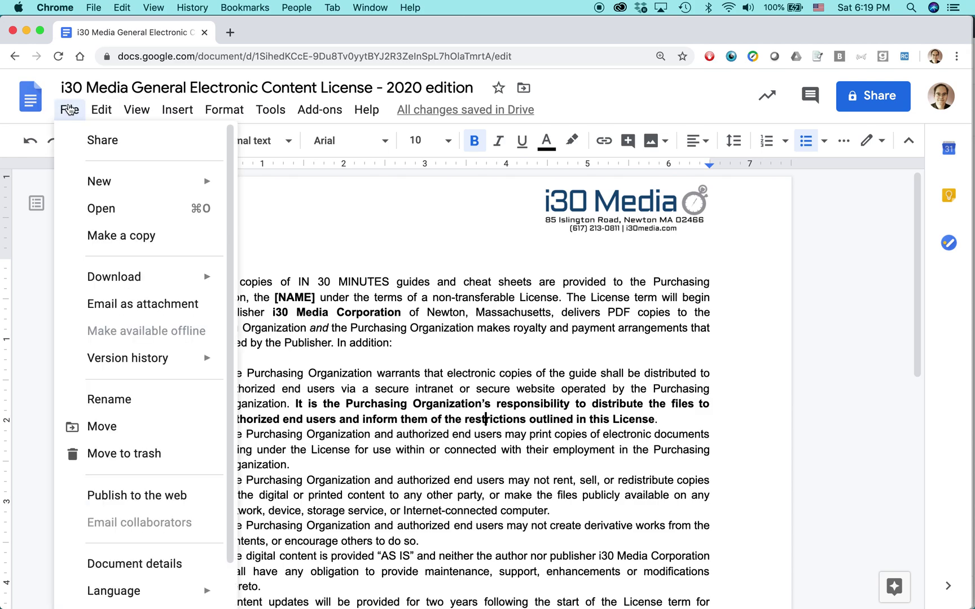
pyautogui.moveTo(115, 276)
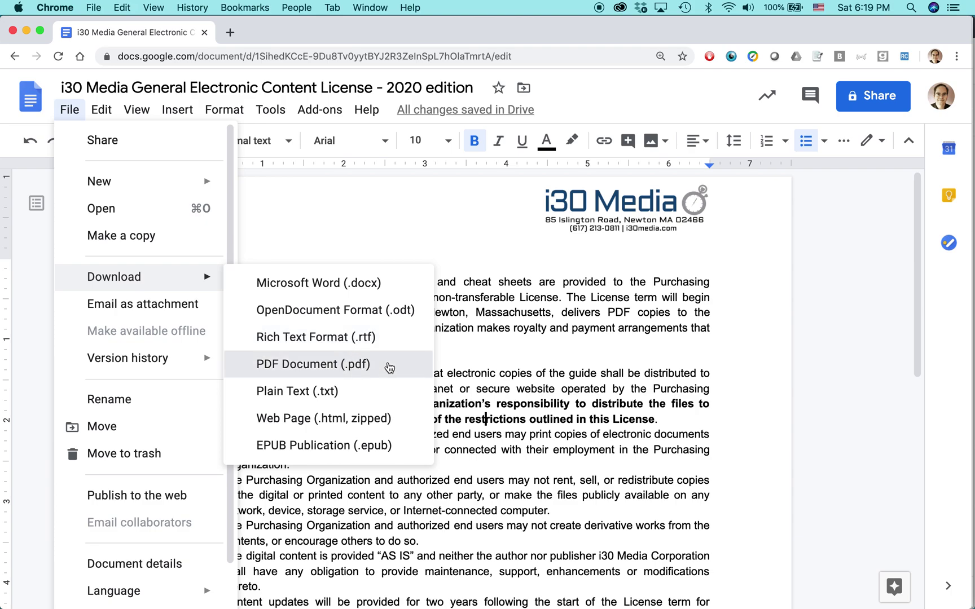
# - Choose Download as PDF Document (.pdf) for the license
pyautogui.click(380, 365)
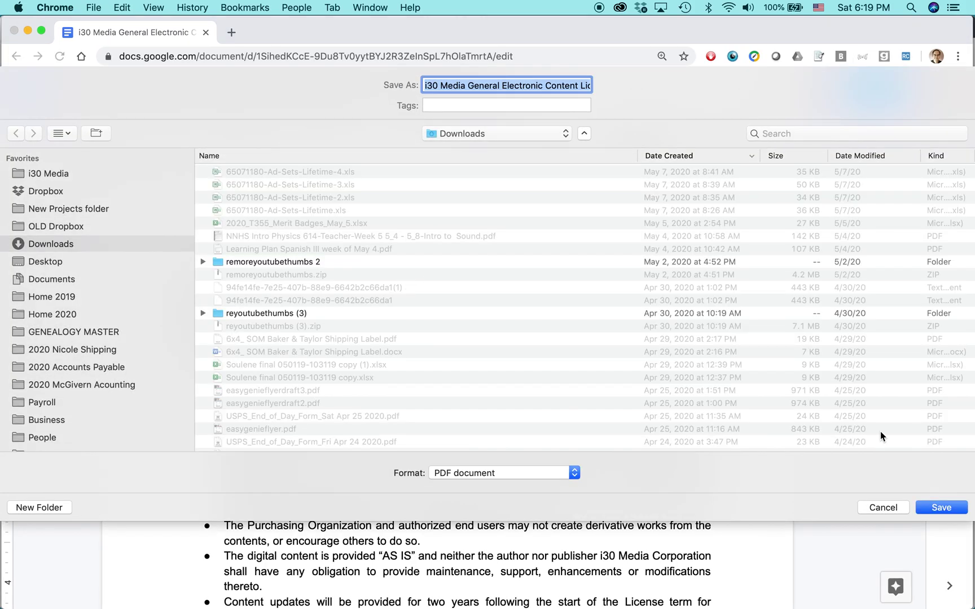
# - Save the license PDF to Downloads and show options for the finished download
pyautogui.click(931, 507)
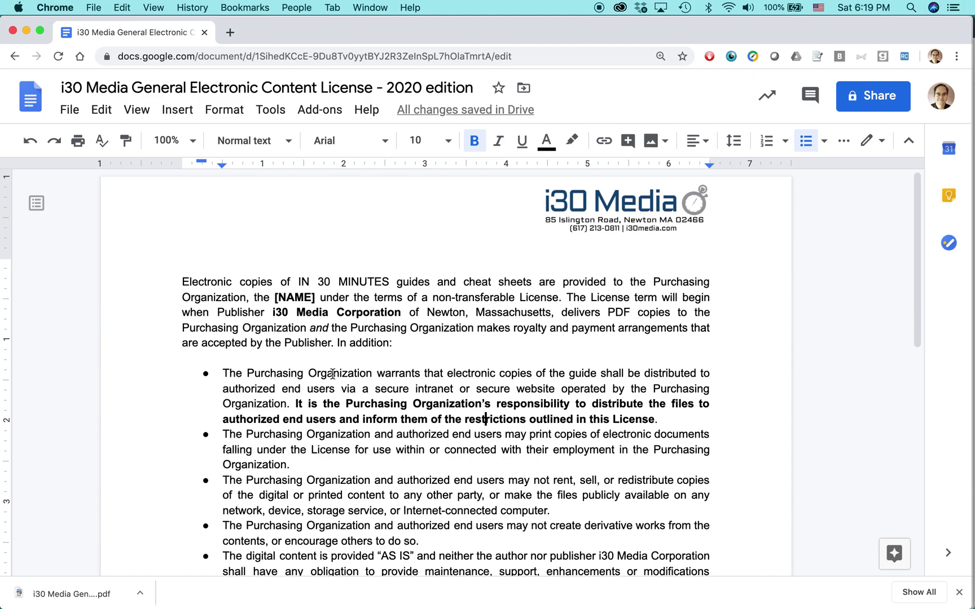
pyautogui.click(141, 598)
# - Open the downloaded license PDF in Chrome and confirm the logo and email link survived
pyautogui.click(183, 526)
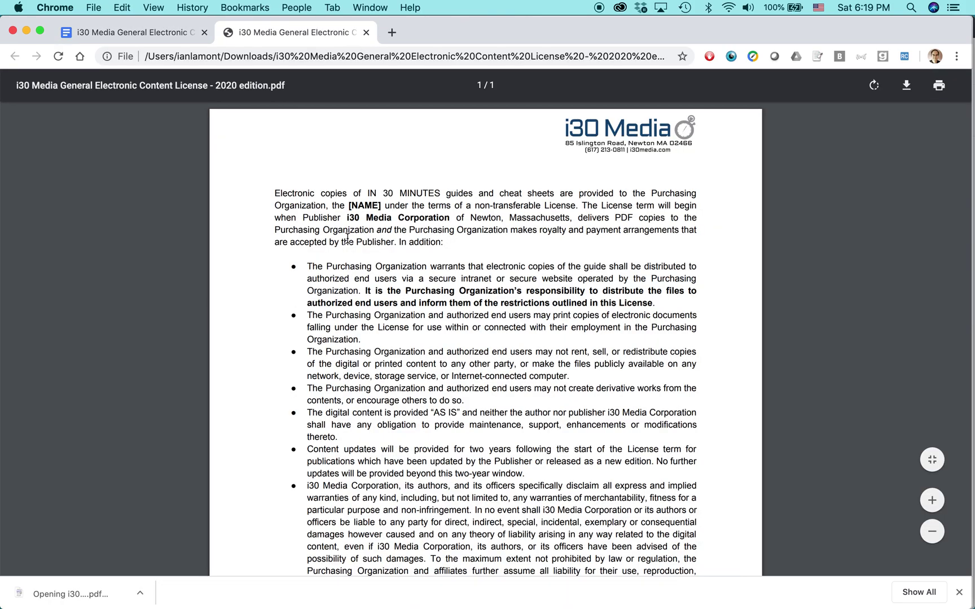
pyautogui.scroll(-5, 379, 219)
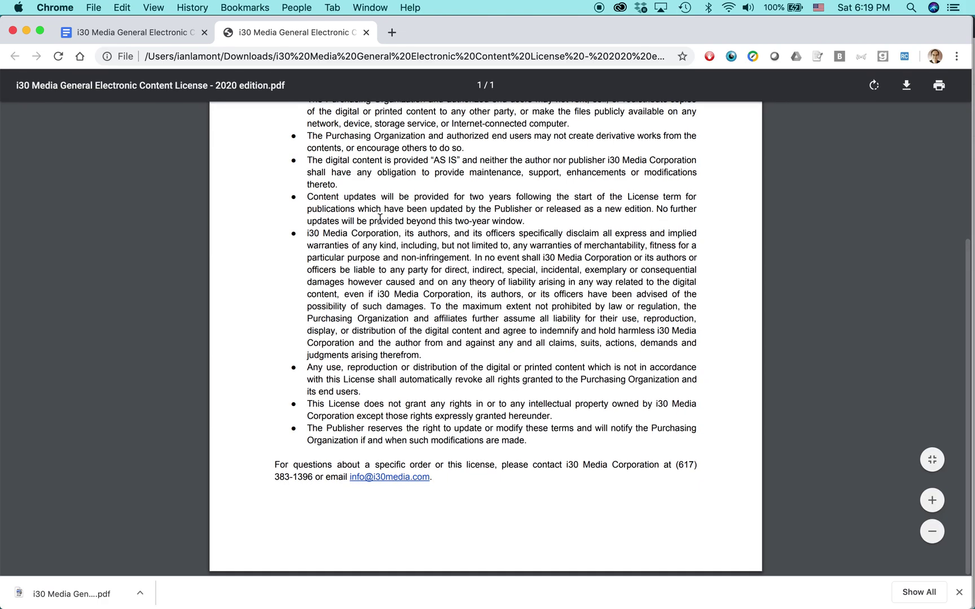
pyautogui.scroll(5, 380, 218)
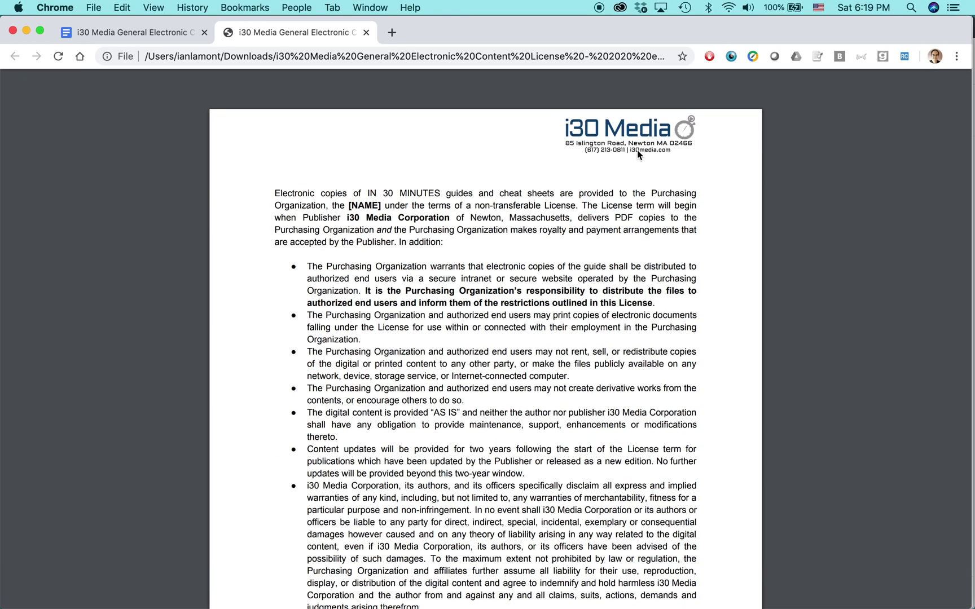
pyautogui.scroll(-4, 549, 287)
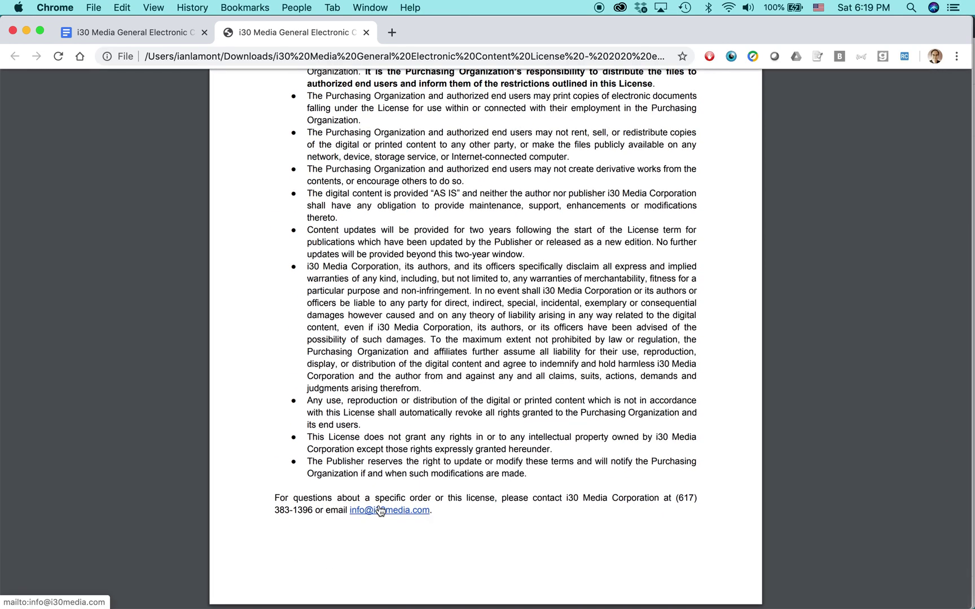